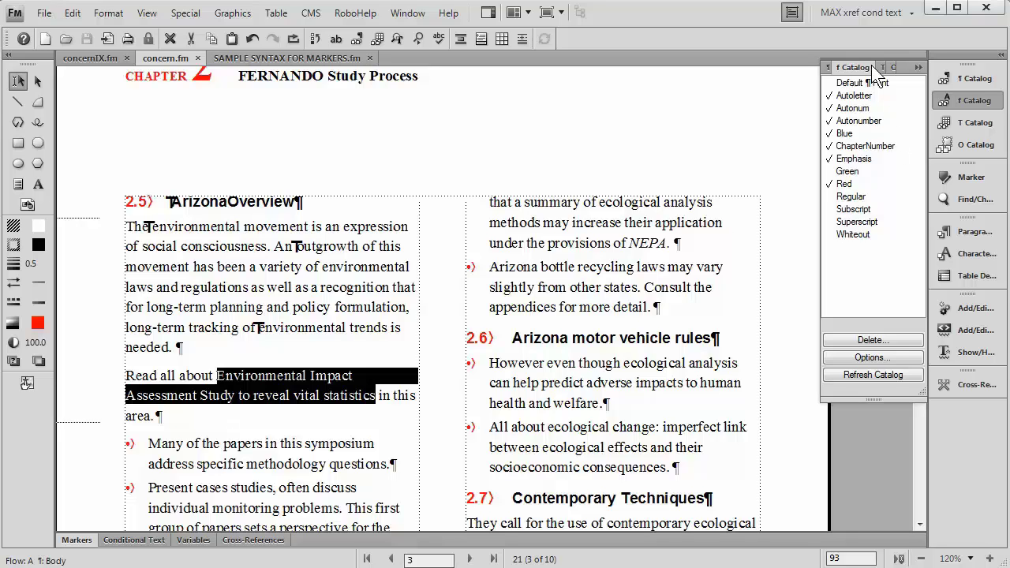
- Apply the Emphasis character format to "Environmental Impact Assessment Study to reveal vital statistics" in the paragraph under ArizonaOverview
{"action": "left_click", "coordinate": [853, 157]}
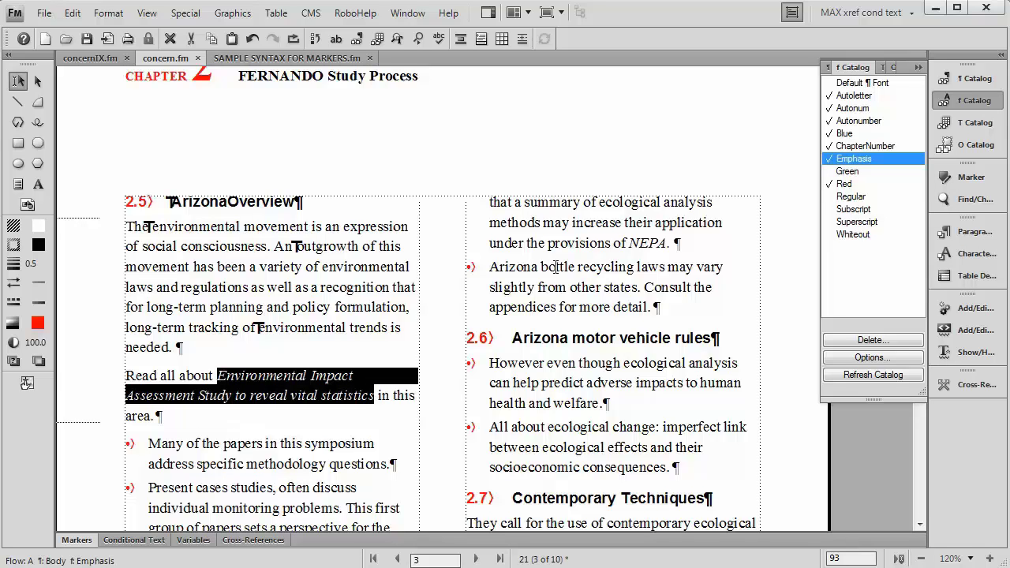
{"action": "left_click", "coordinate": [850, 84]}
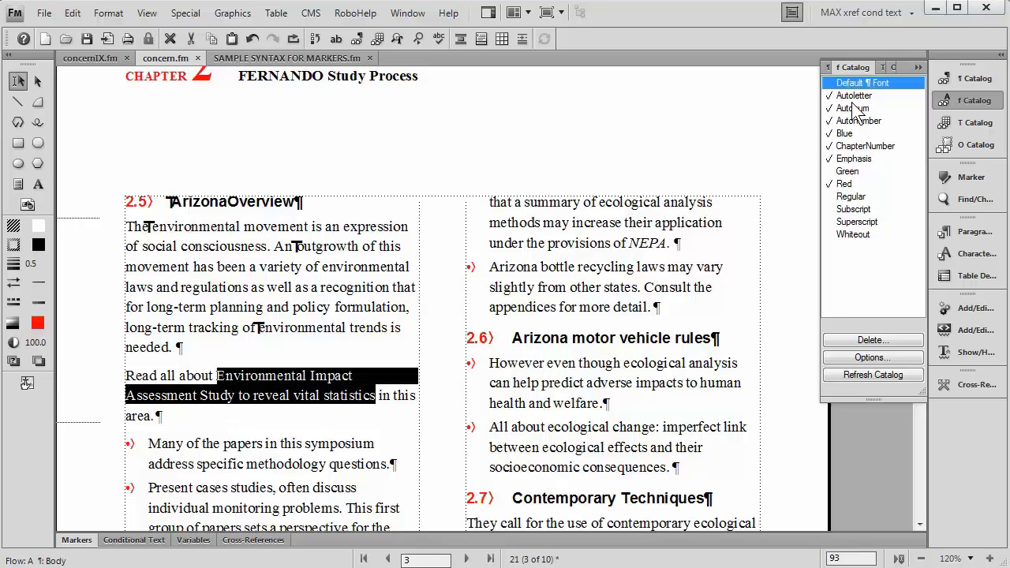
{"action": "left_click", "coordinate": [853, 160]}
- Reset the words "to reveal vital statistics" to the Default ¶ Font
{"action": "left_click", "coordinate": [375, 394]}
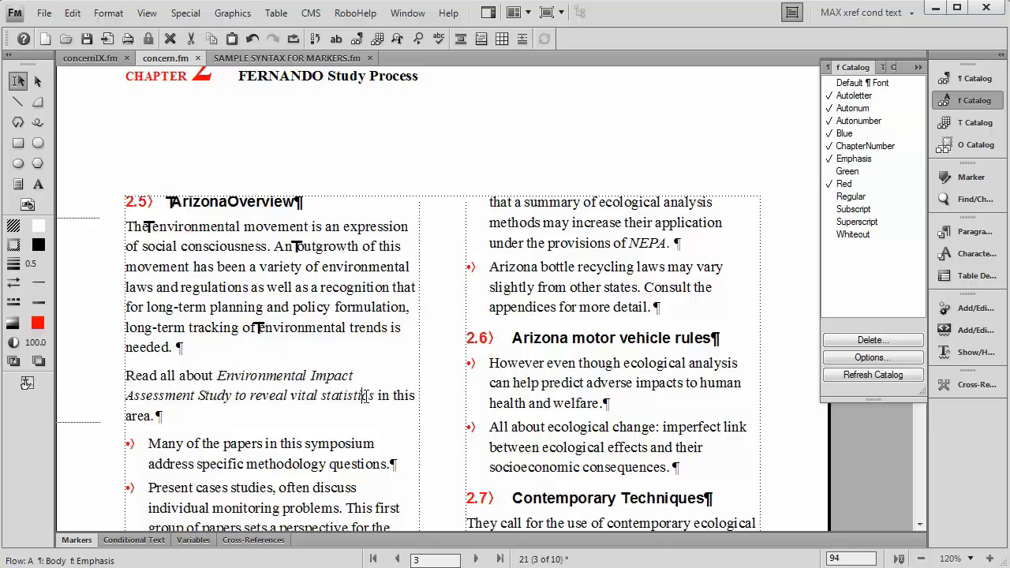
{"action": "left_click_drag", "start_coordinate": [375, 395], "coordinate": [234, 395]}
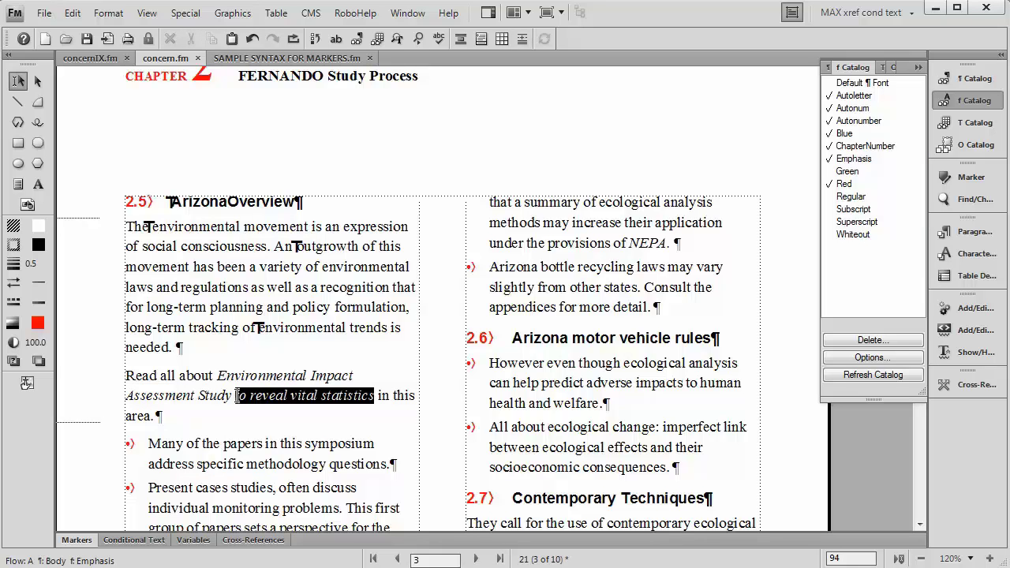
{"action": "left_click", "coordinate": [854, 83]}
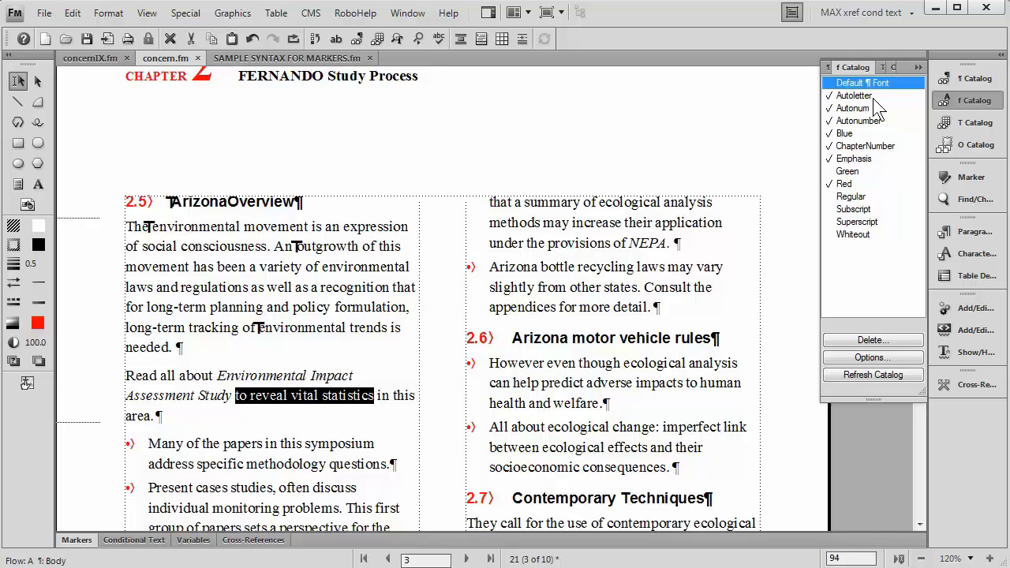
- Review the index marker text for the selected phrase, and for the sample line in SAMPLE SYNTAX FOR MARKERS.fm
{"action": "left_click", "coordinate": [949, 177]}
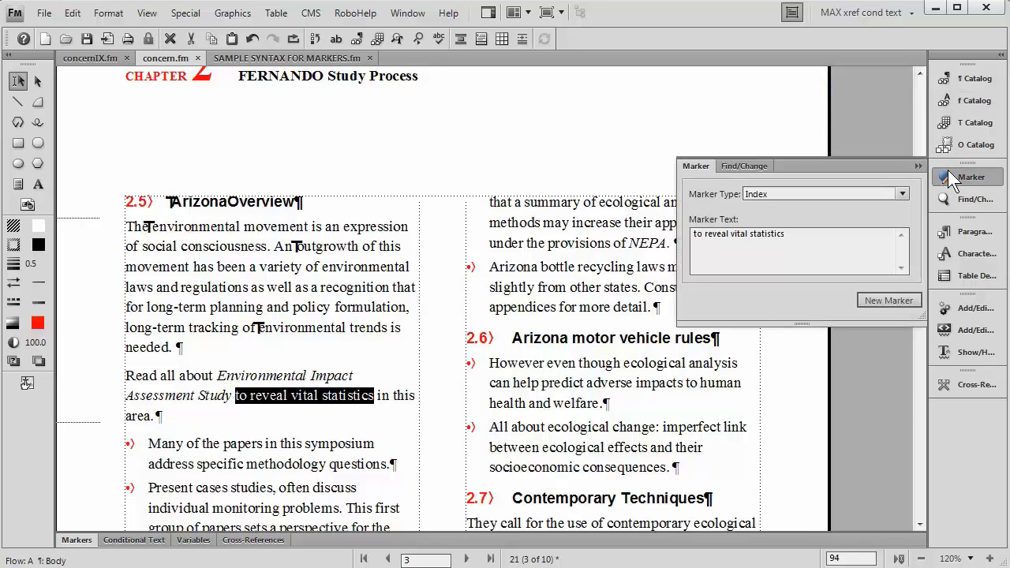
{"action": "left_click", "coordinate": [949, 175]}
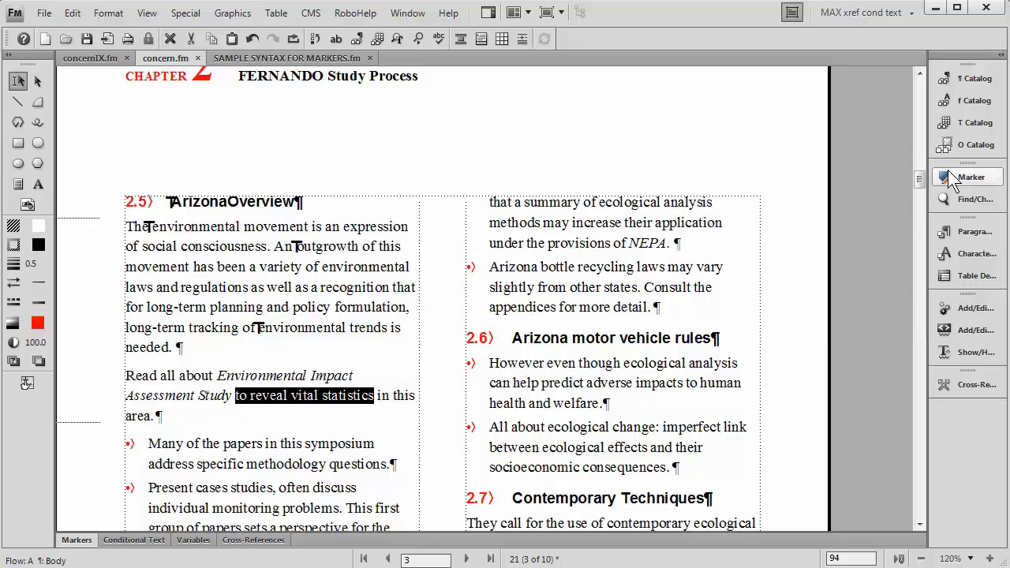
{"action": "left_click", "coordinate": [311, 60]}
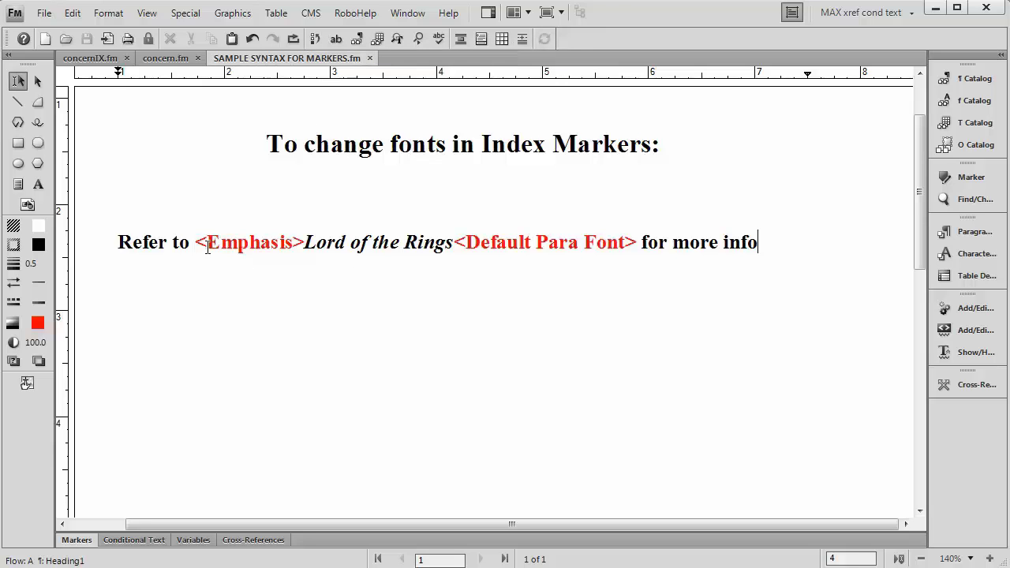
{"action": "left_click_drag", "start_coordinate": [117, 242], "coordinate": [758, 240]}
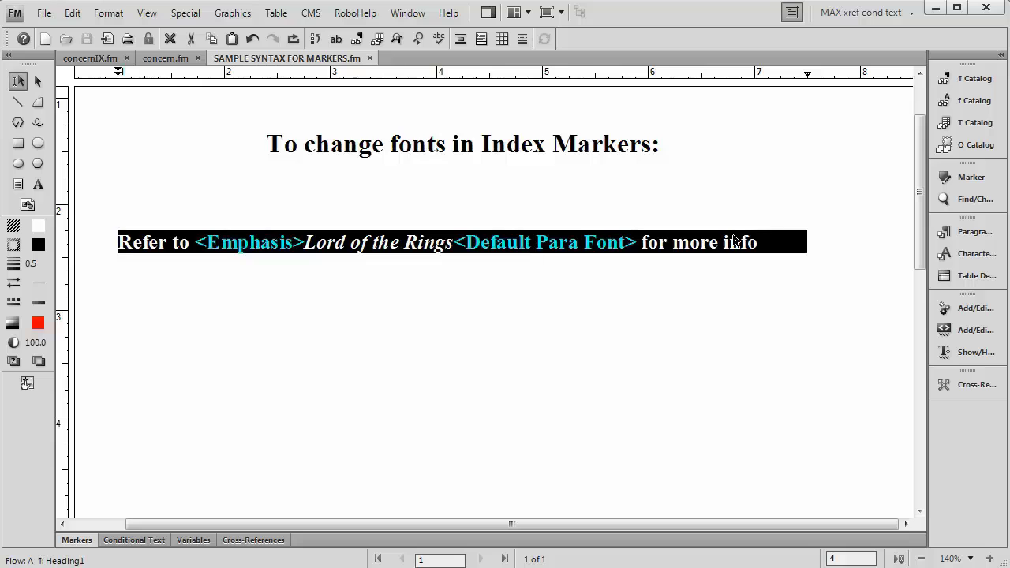
{"action": "left_click", "coordinate": [939, 178]}
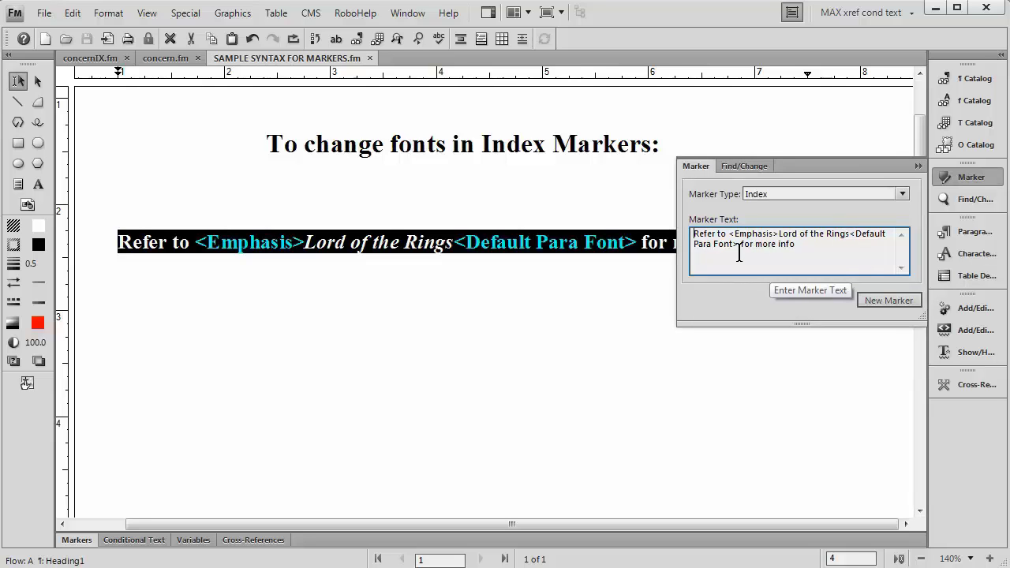
{"action": "left_click", "coordinate": [919, 165]}
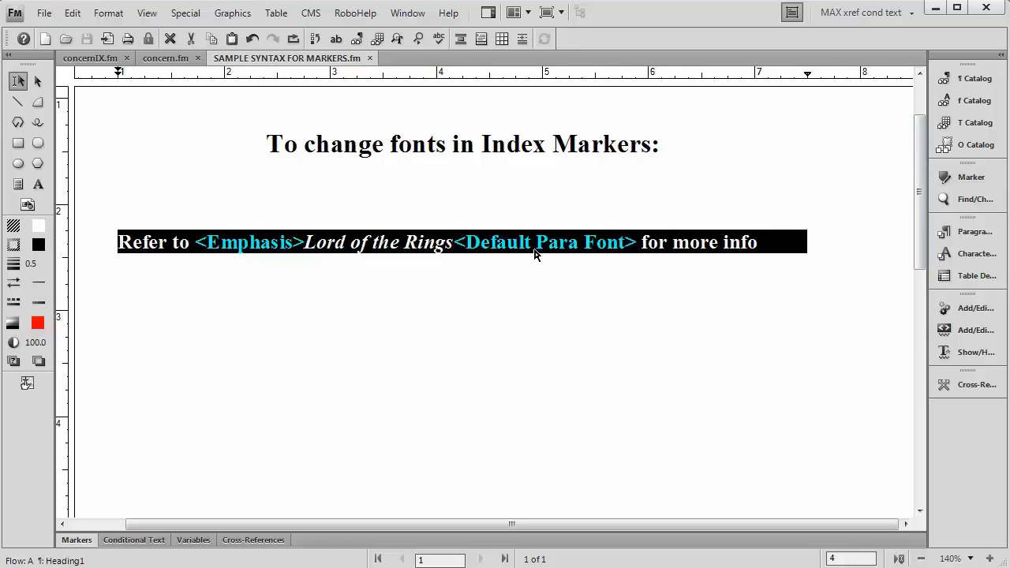
- In concern.fm, start an Index marker from "about Environmental Impact Assessment Study to reveal vital statistics" and capitalize its first word as "About"
{"action": "left_click", "coordinate": [165, 58]}
{"action": "left_click", "coordinate": [207, 369]}
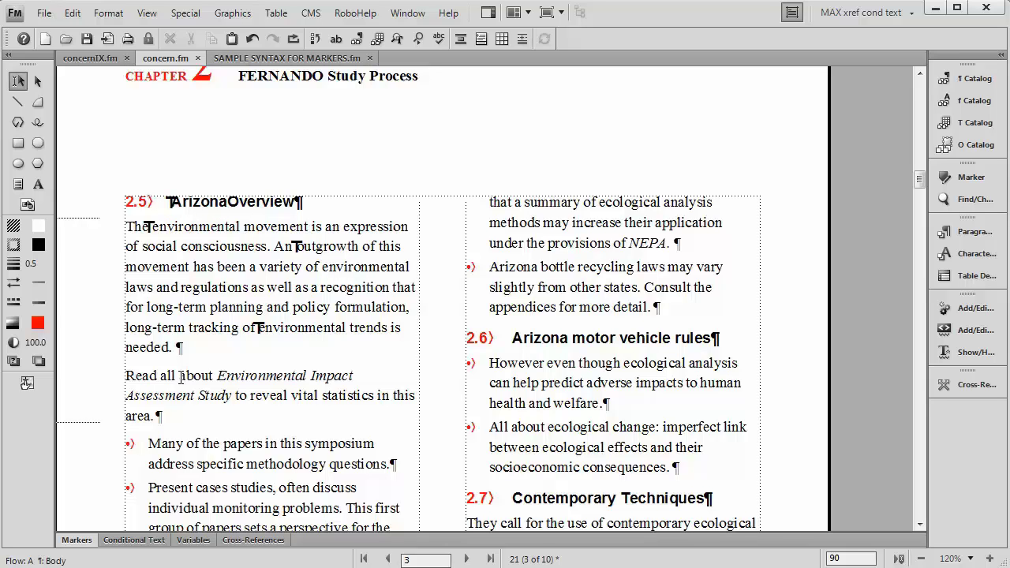
{"action": "left_click_drag", "start_coordinate": [181, 377], "coordinate": [368, 411]}
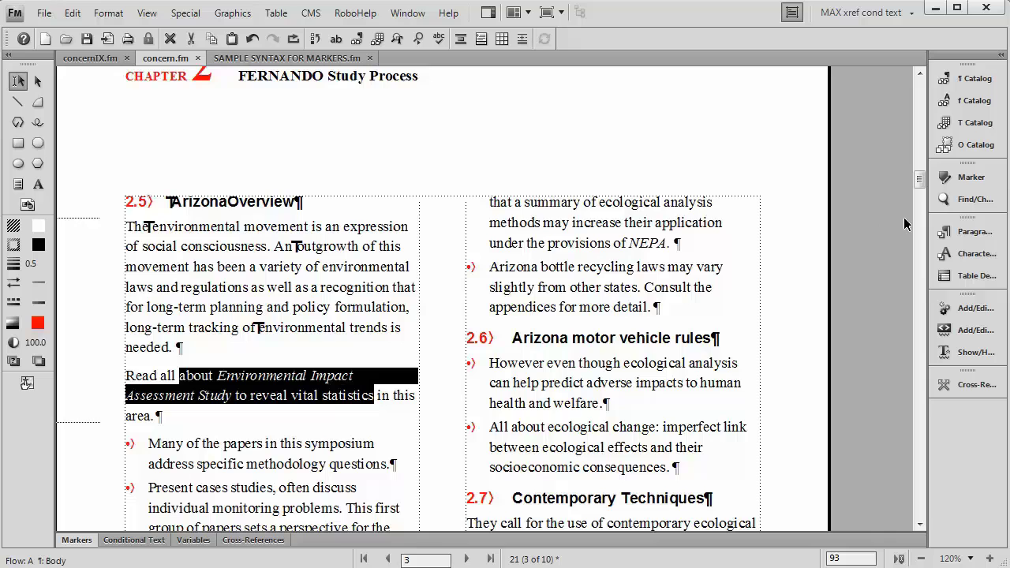
{"action": "left_click", "coordinate": [951, 188]}
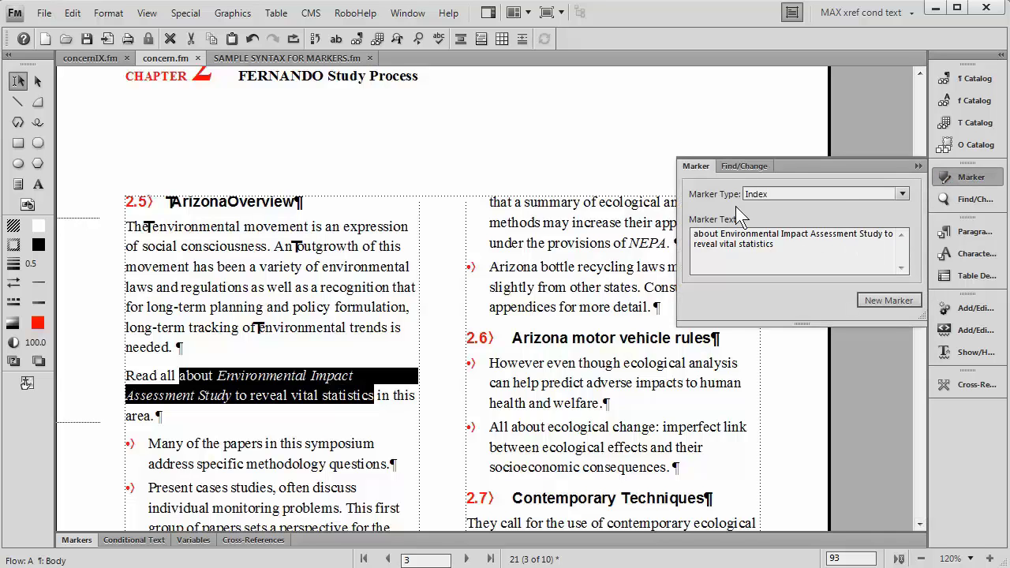
{"action": "left_click", "coordinate": [696, 234]}
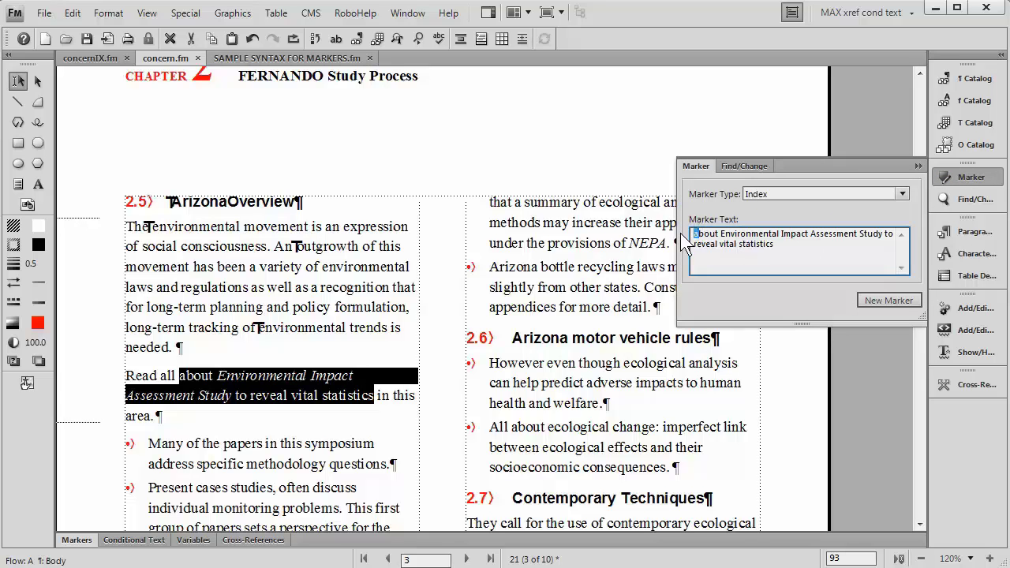
{"action": "type", "text": "A"}
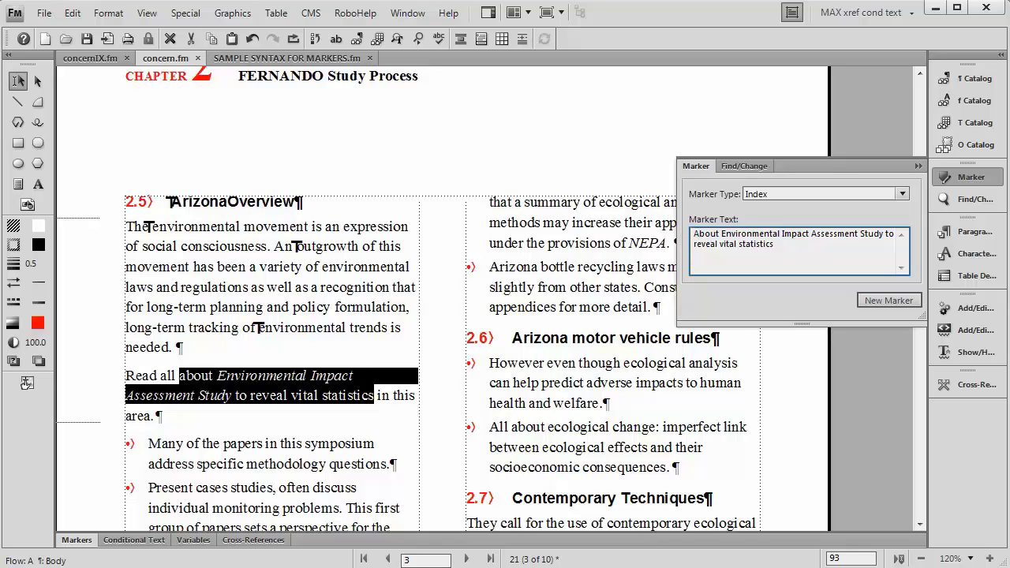
- Insert <Emphasis> before "Environmental" and <Default Para Font> after "Study" in the marker text, and create the marker
{"action": "left_click", "coordinate": [719, 234]}
{"action": "type", "text": "<Emphasis>"}
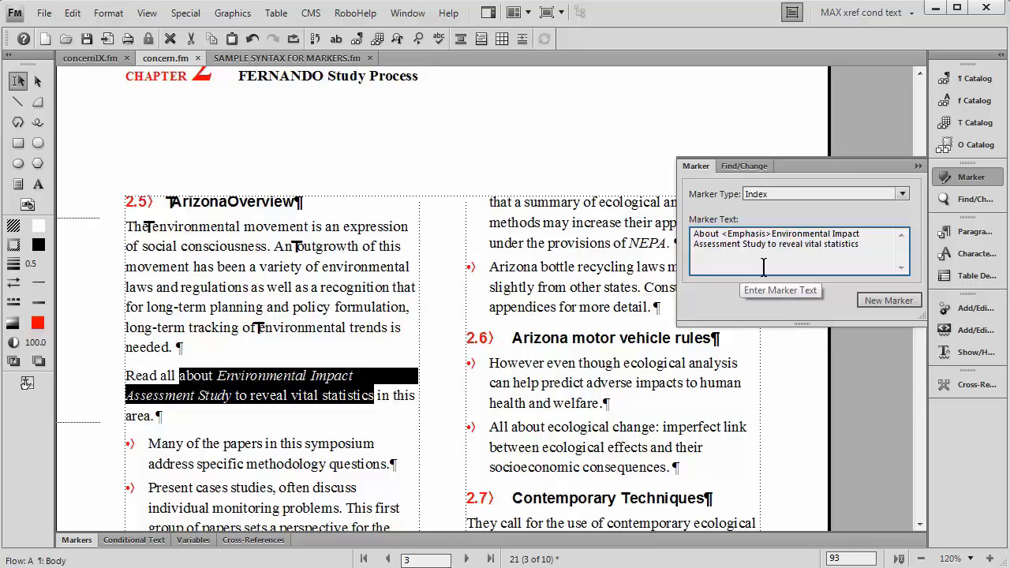
{"action": "type", "text": "<"}
{"action": "type", "text": "Defaul"}
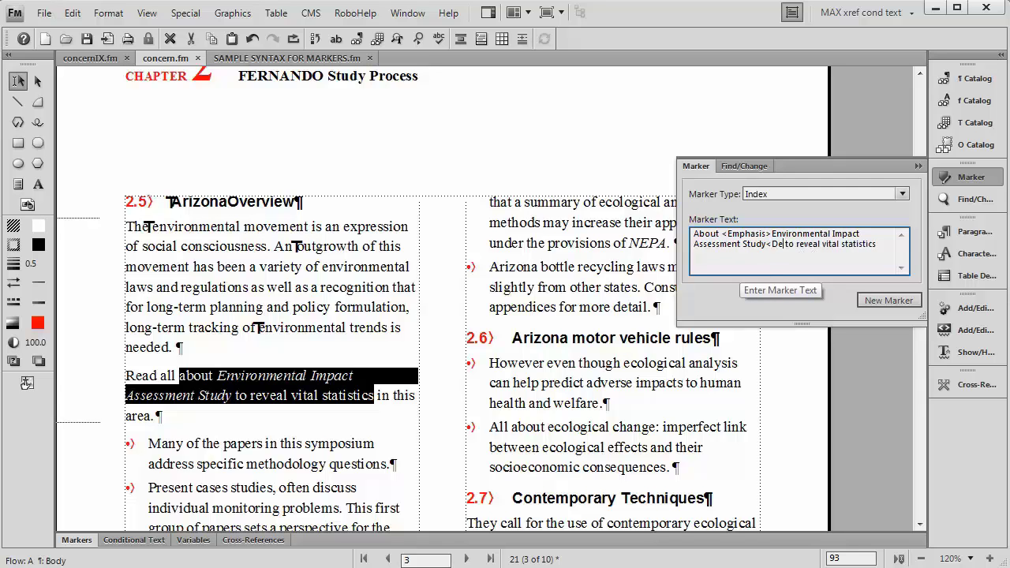
{"action": "type", "text": "t Para F"}
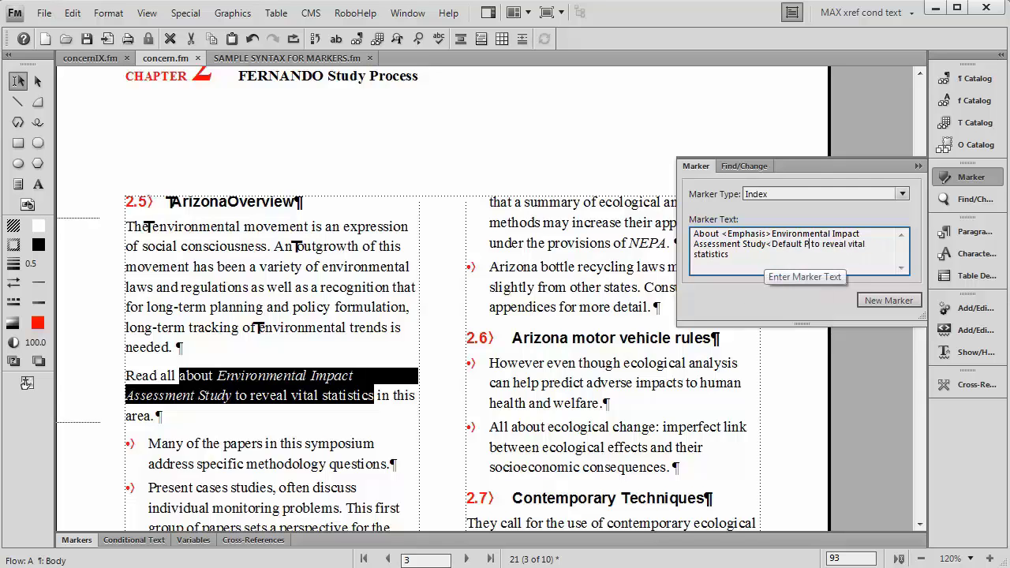
{"action": "type", "text": "ont>"}
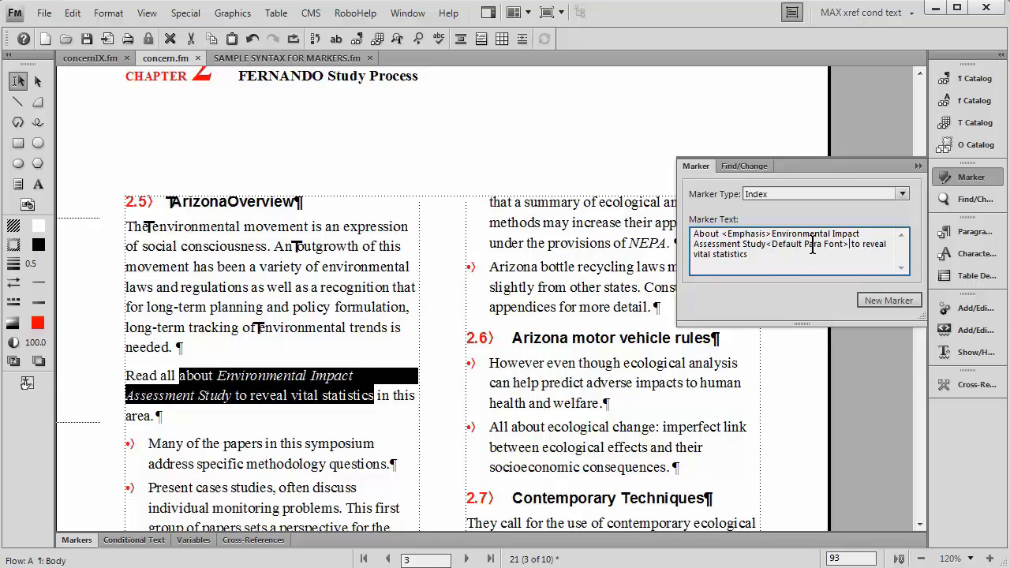
{"action": "left_click", "coordinate": [871, 300]}
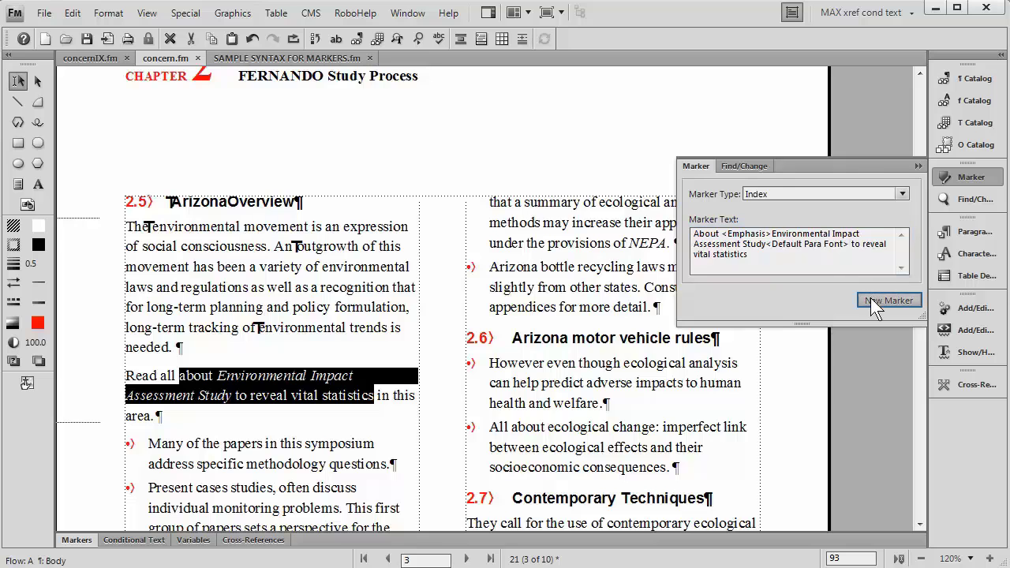
{"action": "left_click", "coordinate": [916, 166]}
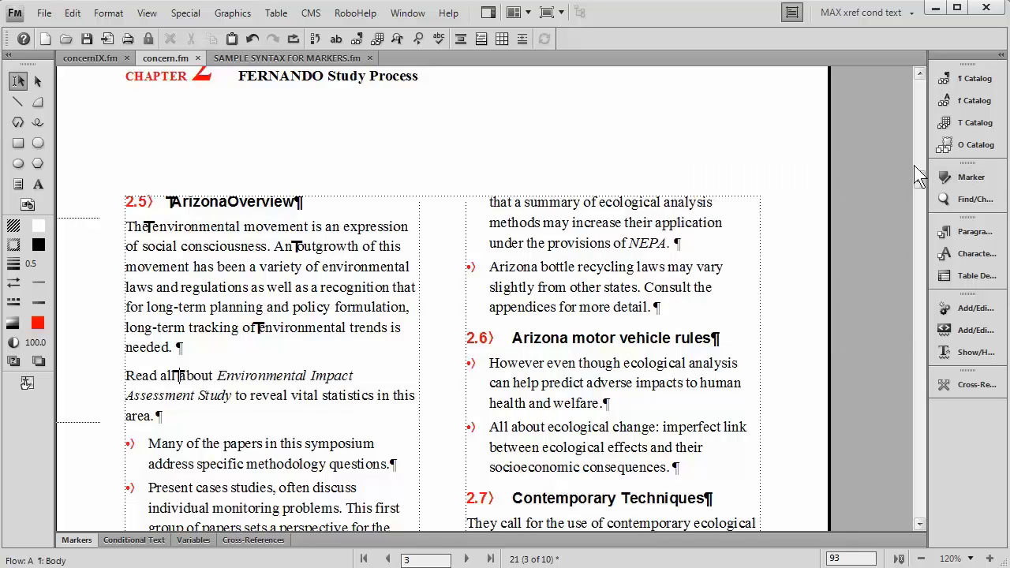
- Save concern.fm and generate a standalone Standard Index for it
{"action": "left_click", "coordinate": [90, 36]}
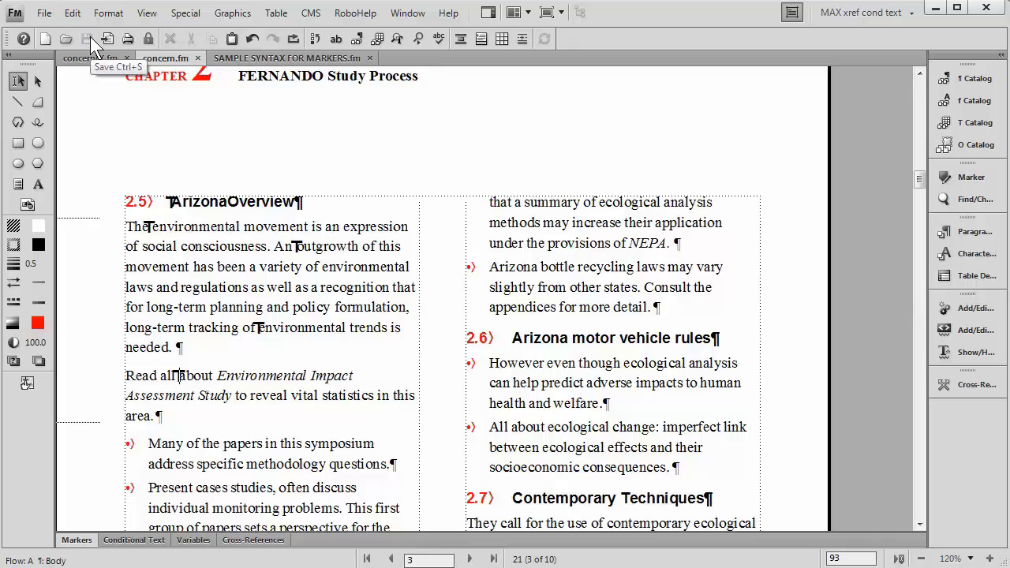
{"action": "left_click", "coordinate": [188, 13]}
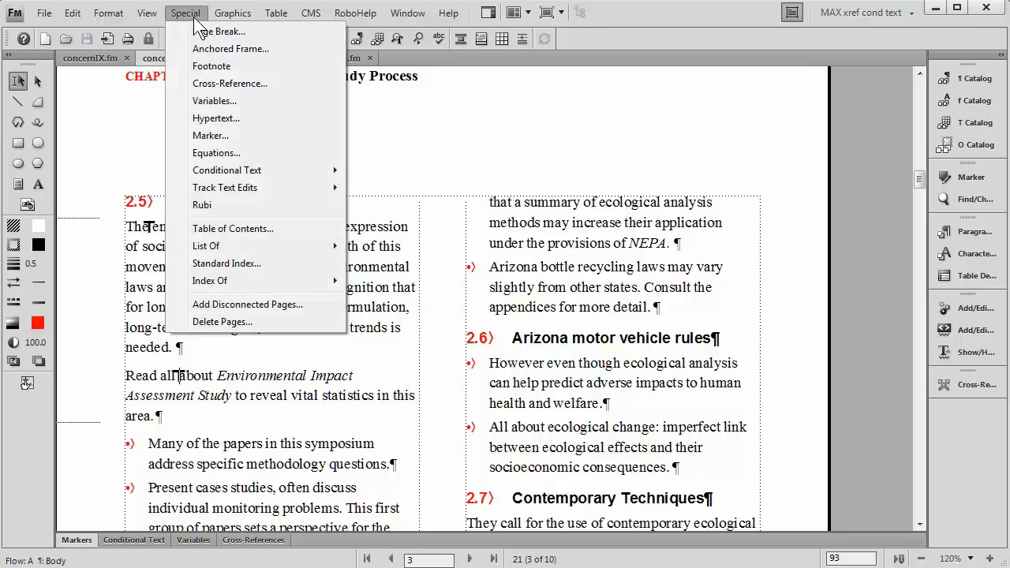
{"action": "left_click", "coordinate": [247, 264]}
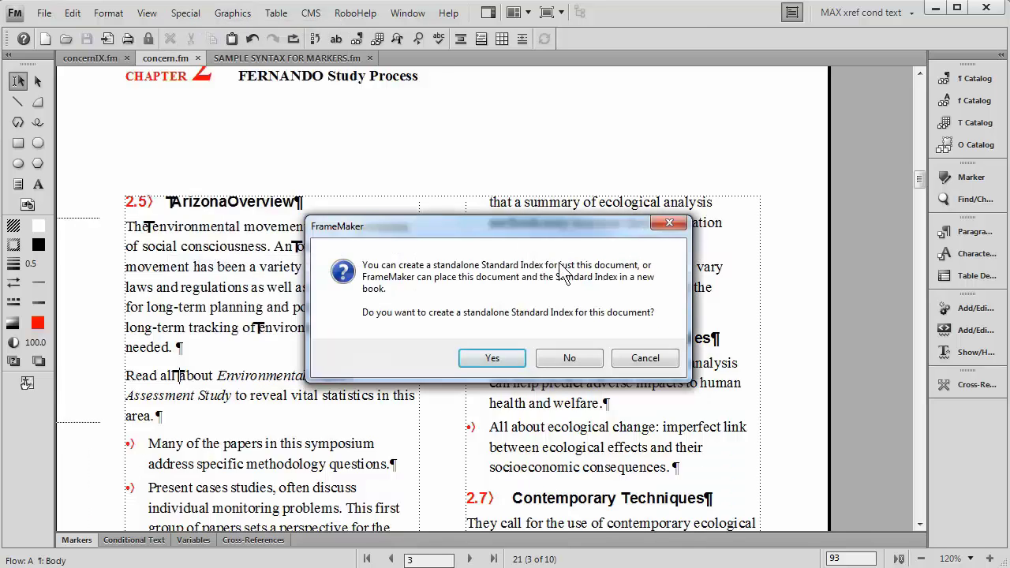
{"action": "left_click", "coordinate": [492, 360]}
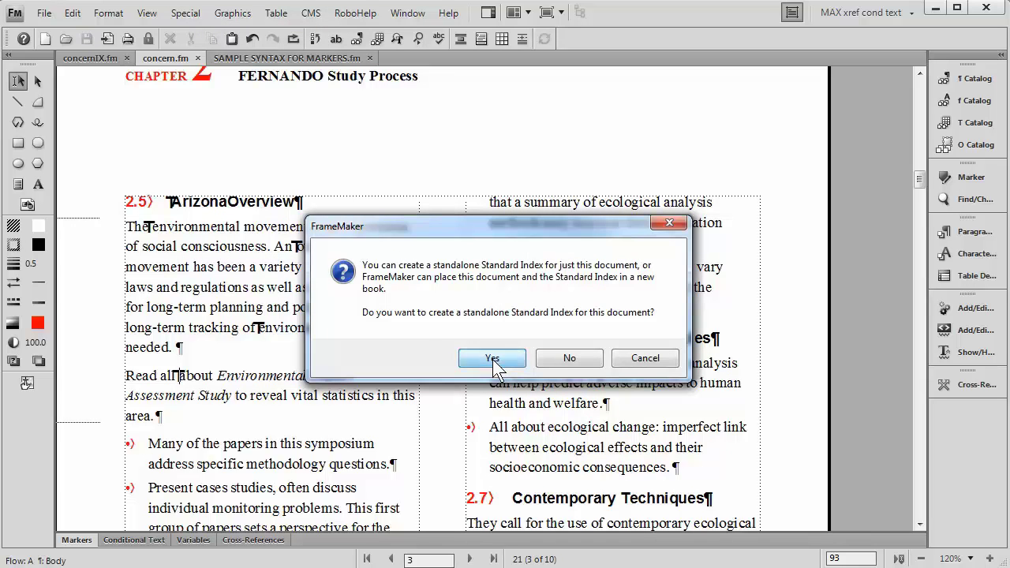
- Examine the formatting of the "About Environmental Impact Assessment Study to reveal vital statistics" entry on the first page of concernIX.fm
{"action": "left_click", "coordinate": [262, 251]}
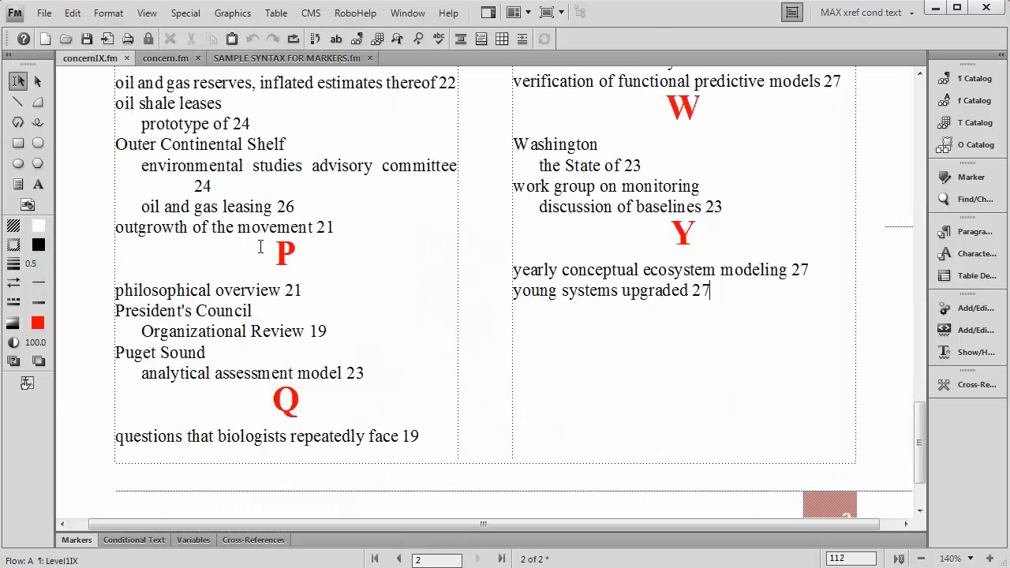
{"action": "left_click", "coordinate": [375, 559]}
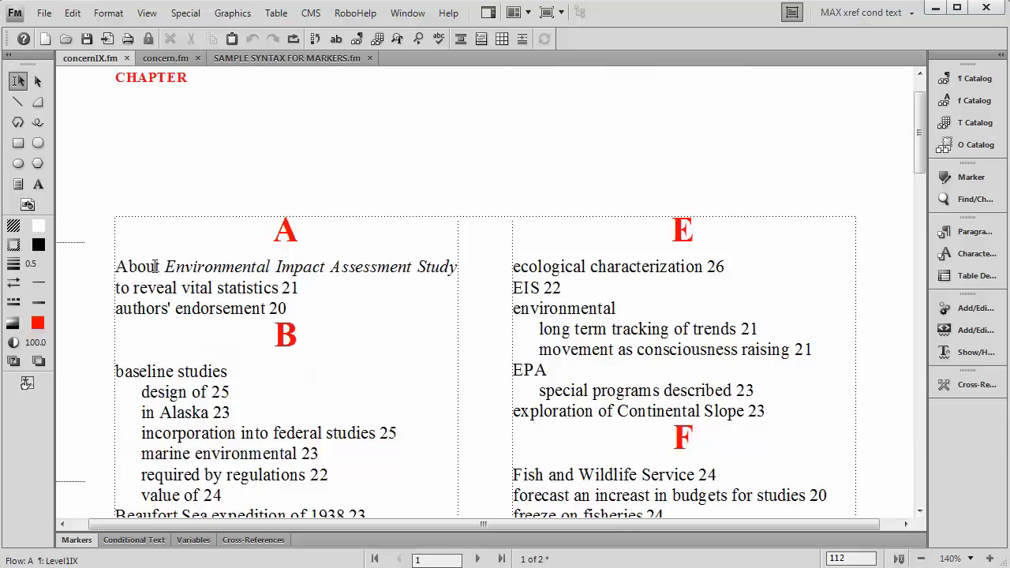
{"action": "left_click_drag", "start_coordinate": [168, 267], "coordinate": [458, 268]}
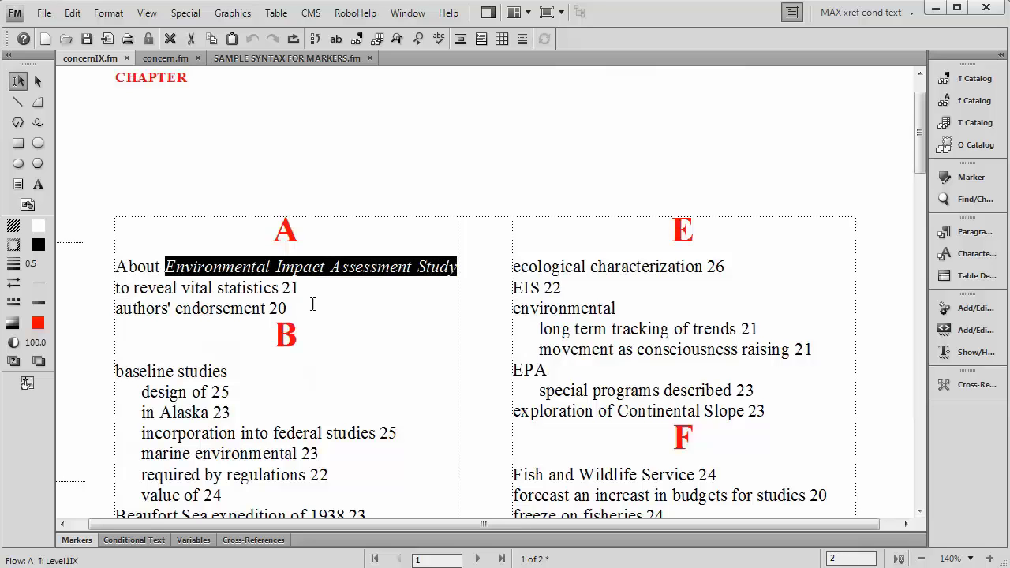
{"action": "left_click", "coordinate": [124, 289]}
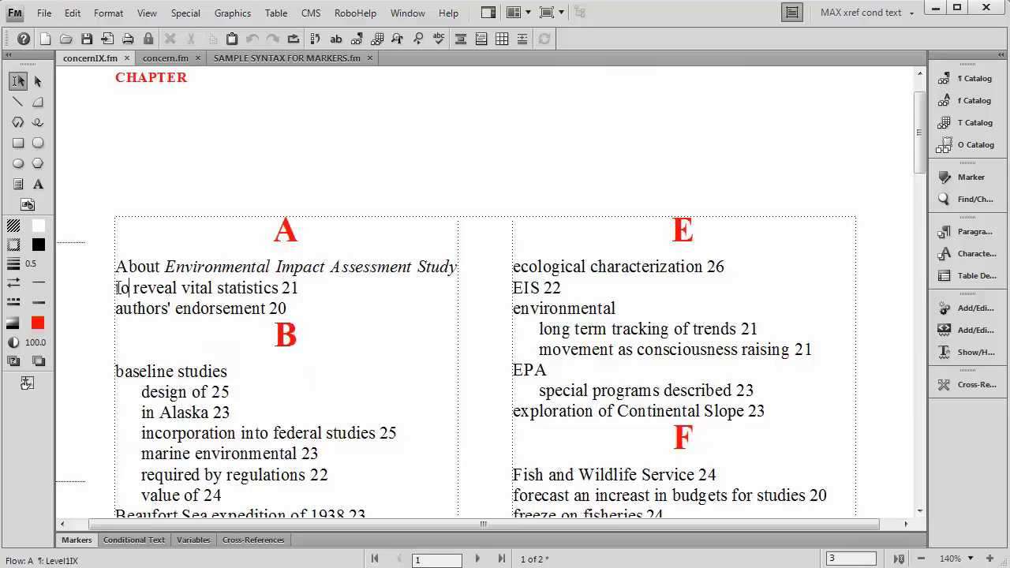
{"action": "left_click_drag", "start_coordinate": [118, 288], "coordinate": [281, 288]}
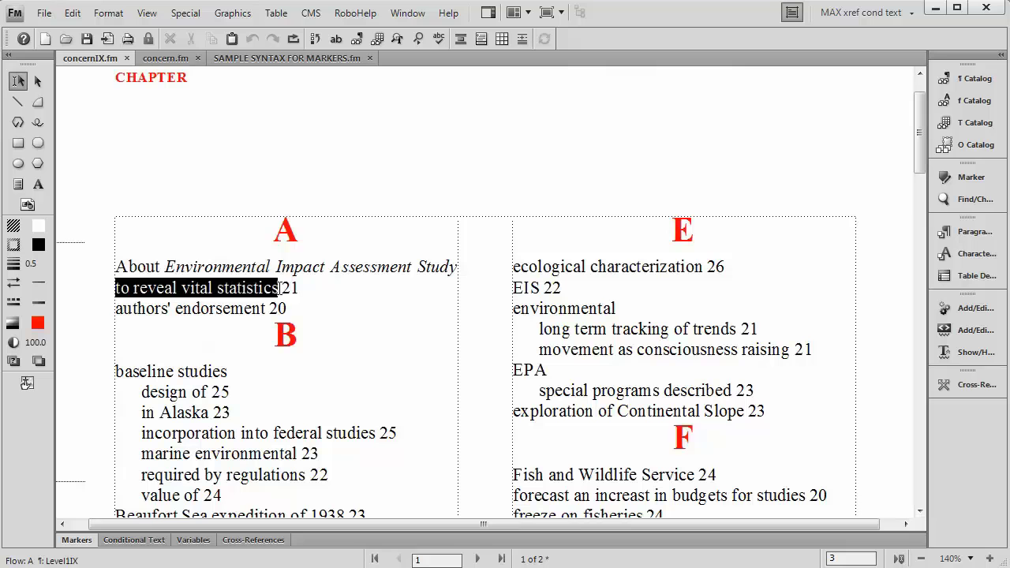
{"action": "left_click", "coordinate": [246, 284]}
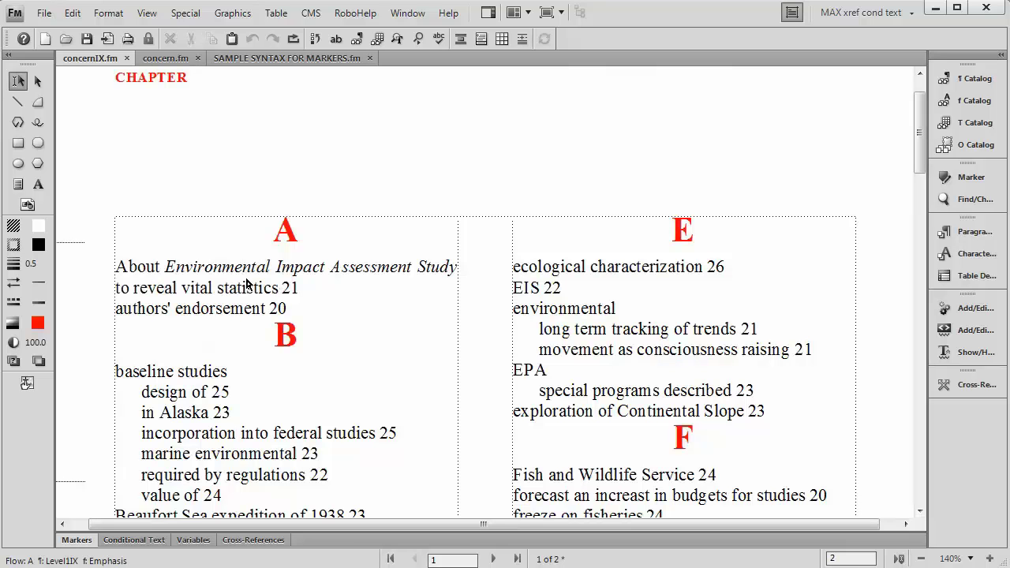
- Check the sample line in SAMPLE SYNTAX FOR MARKERS.fm again, and review the character formats available in concernIX.fm
{"action": "left_click", "coordinate": [322, 62]}
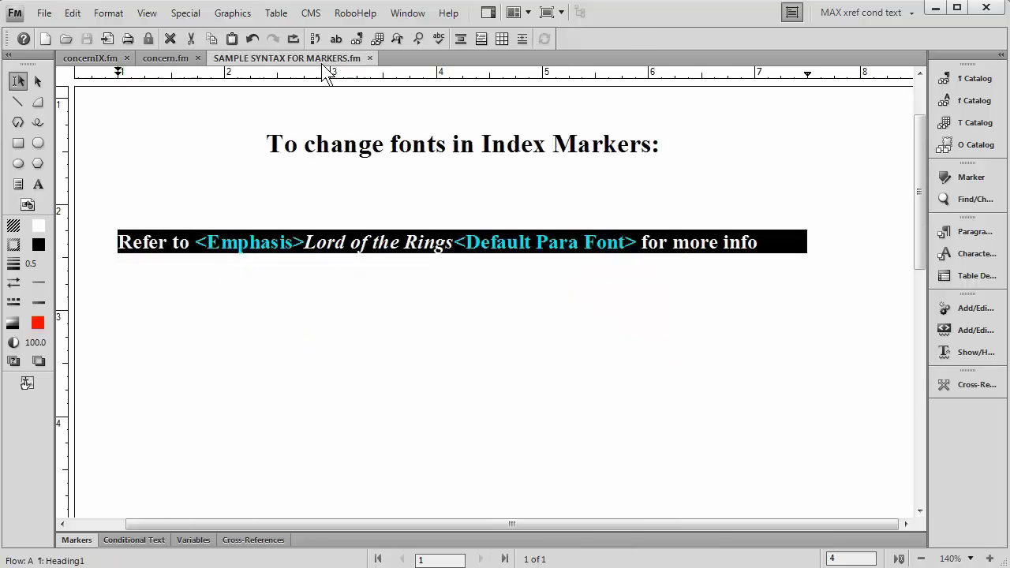
{"action": "left_click", "coordinate": [327, 249]}
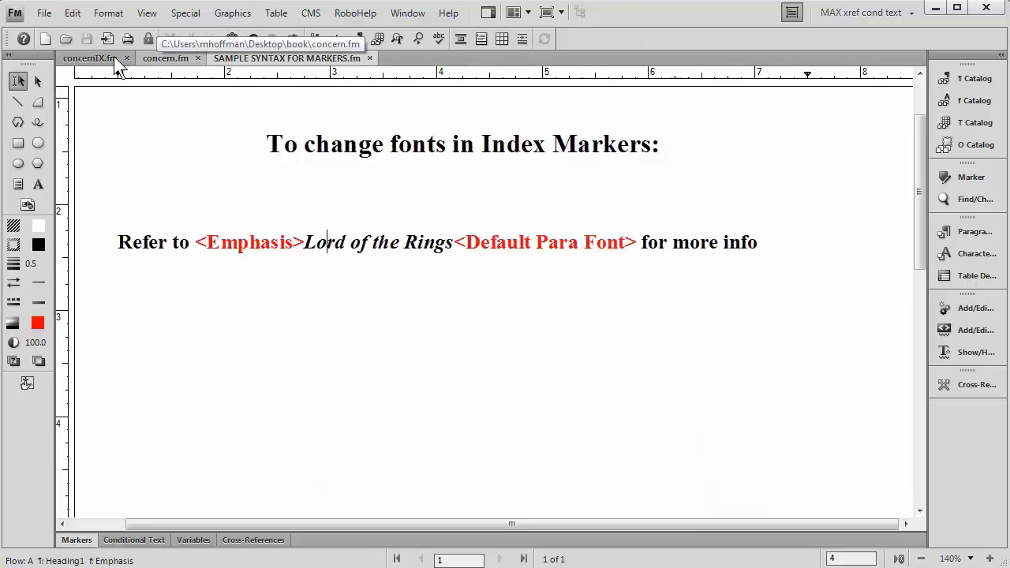
{"action": "left_click", "coordinate": [90, 56]}
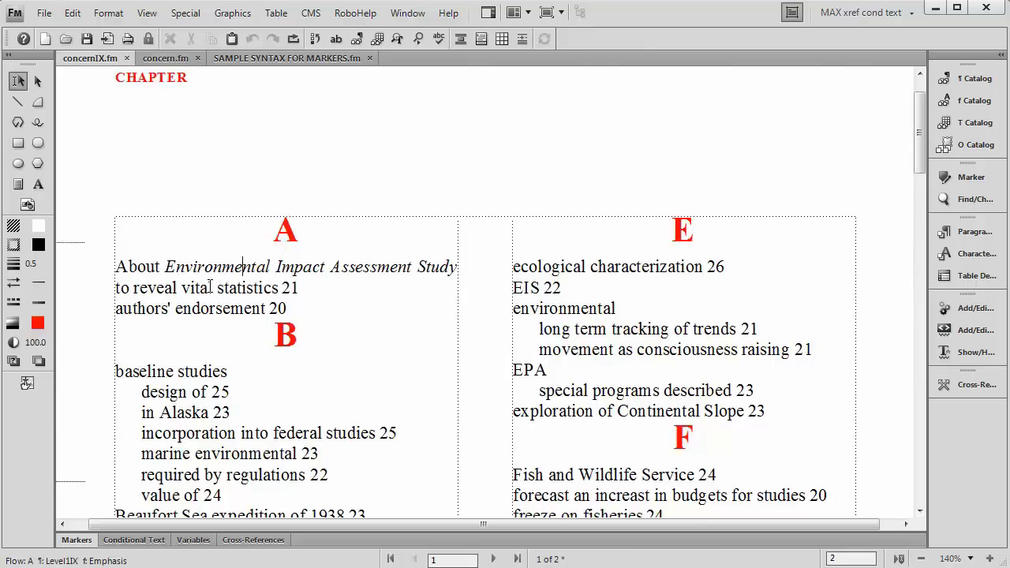
{"action": "left_click", "coordinate": [944, 99]}
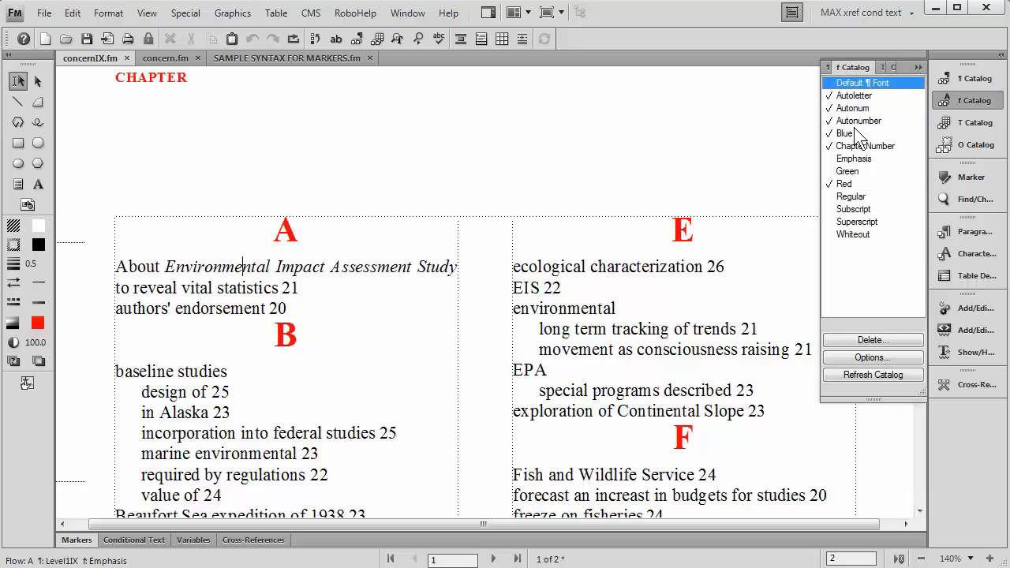